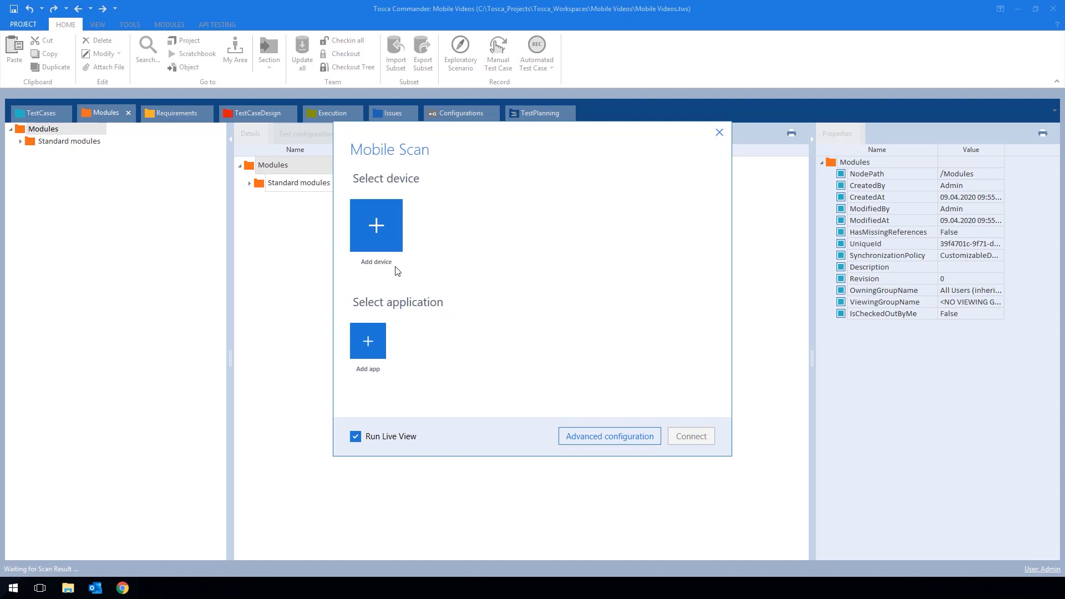
# Step: Start adding a mobile device on the Local connection and name it "Pixel 2 emulator"
pyautogui.click(384, 231)
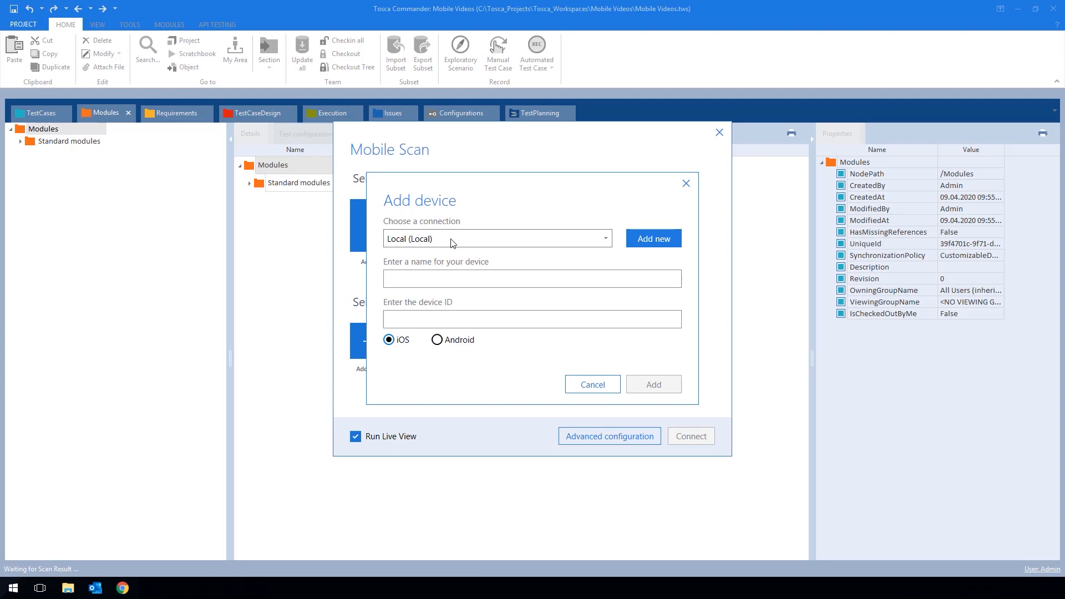
pyautogui.click(670, 248)
pyautogui.write('Pixel 2 emulator')
# Step: Open a Windows Command Prompt window
pyautogui.press('super')
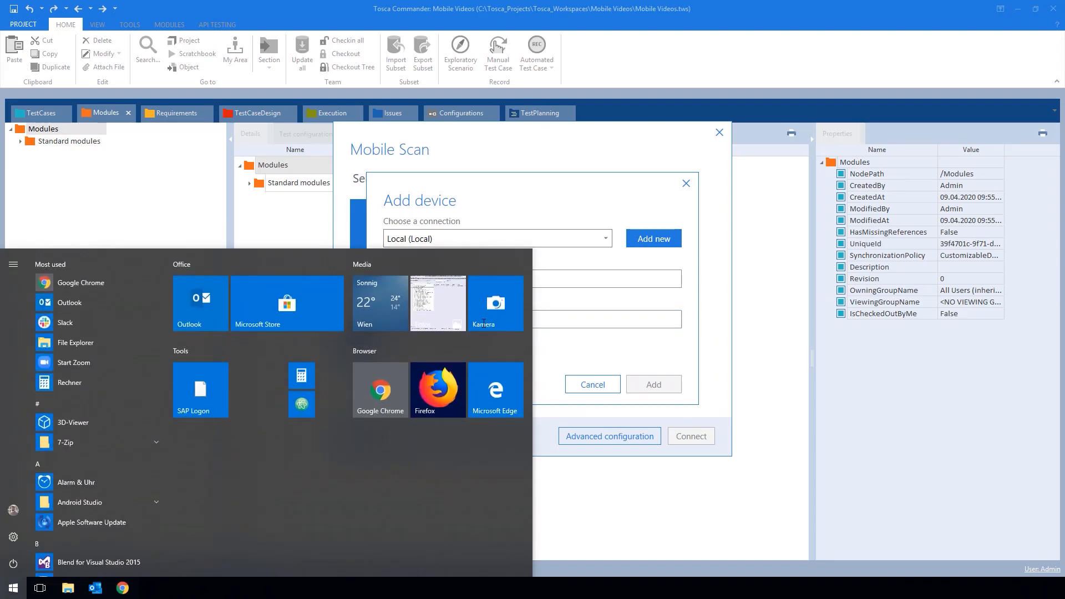
pyautogui.write('com')
pyautogui.press('Return')
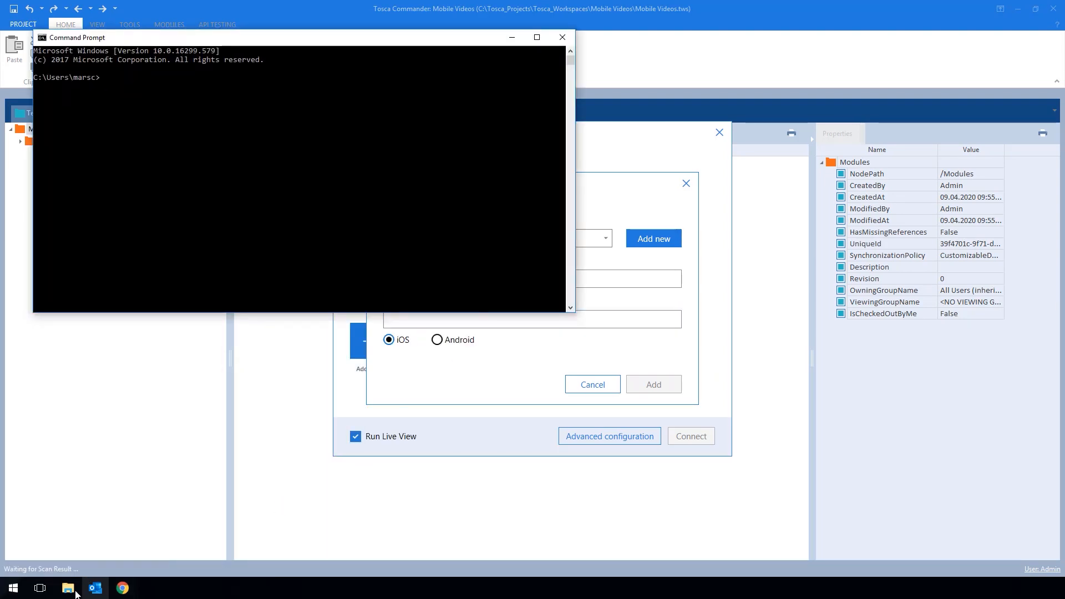
# Step: In File Explorer, go to %ANDROID_HOME% and open its platform-tools folder
pyautogui.click(78, 595)
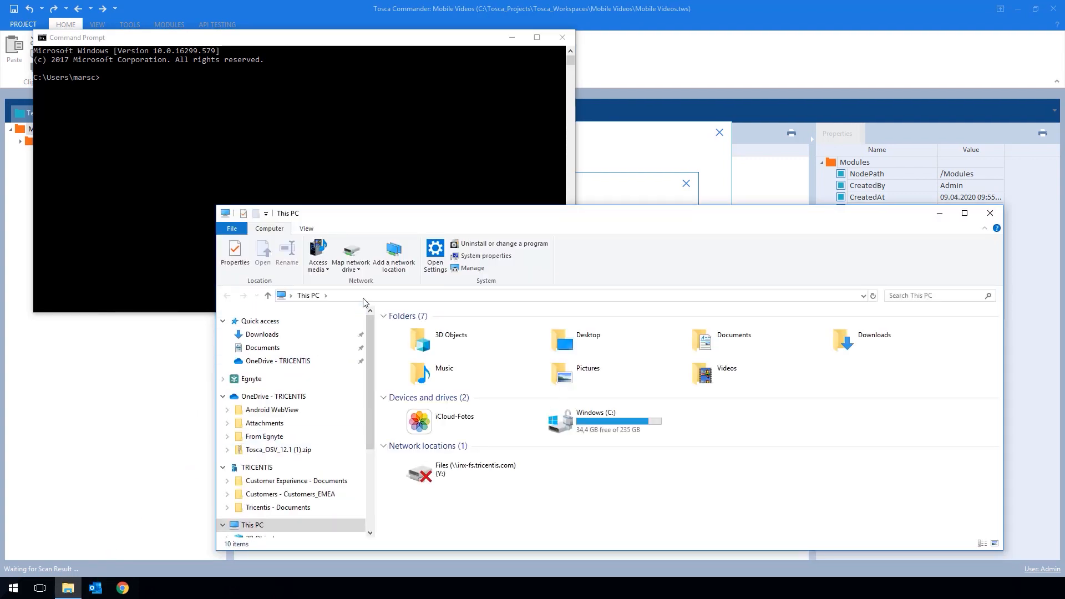
pyautogui.click(363, 300)
pyautogui.write('%ANDROID_HOME%')
pyautogui.press('Return')
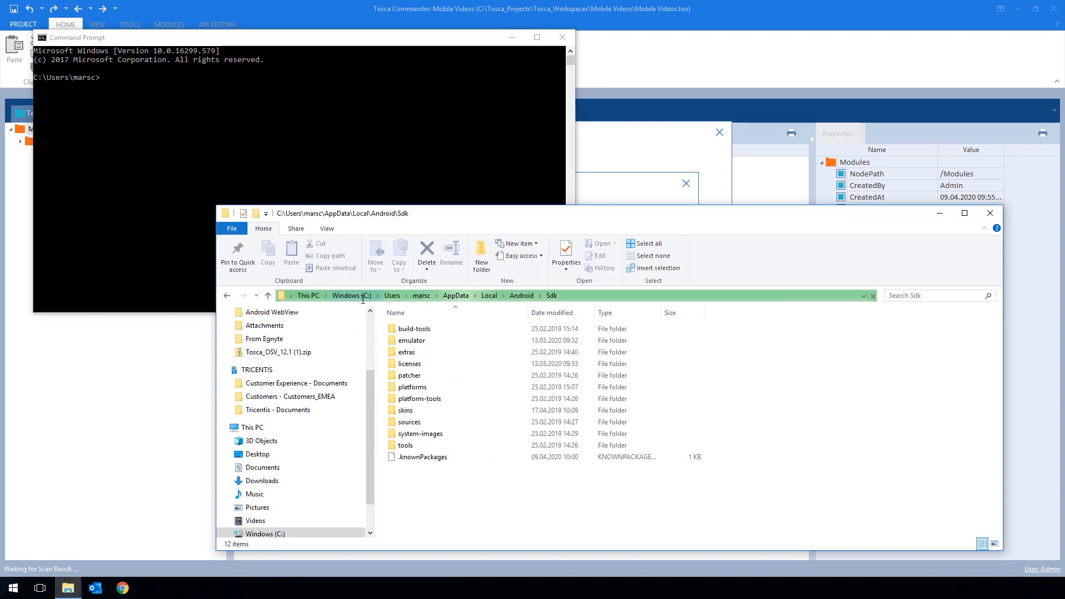
pyautogui.doubleClick(420, 399)
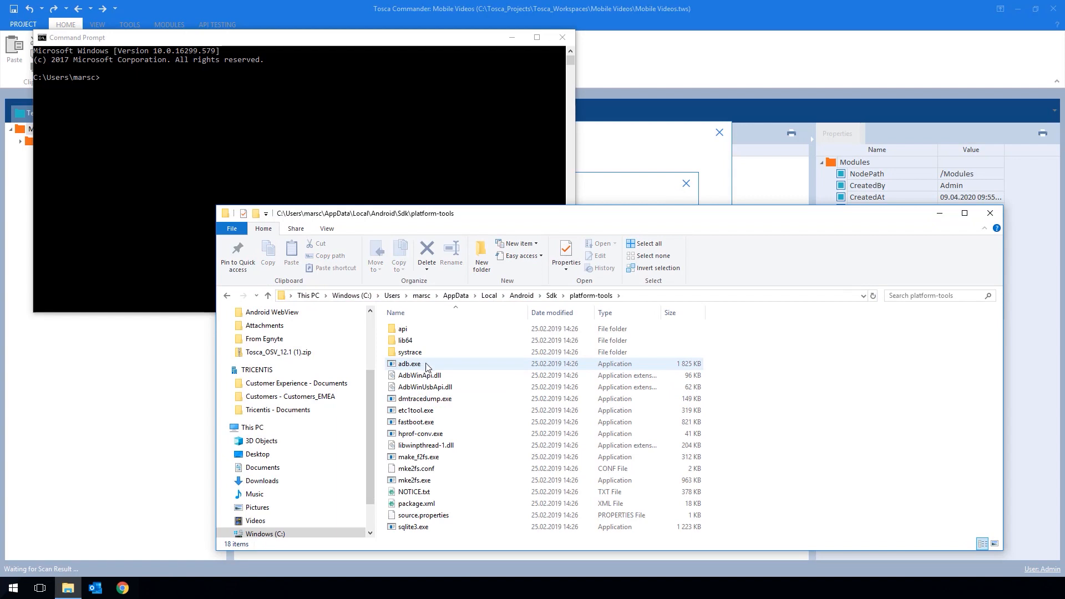
# Step: Run adb.exe from the platform-tools folder with the argument "devices" in the Command Prompt
pyautogui.moveTo(426, 363); pyautogui.dragTo(344, 154)
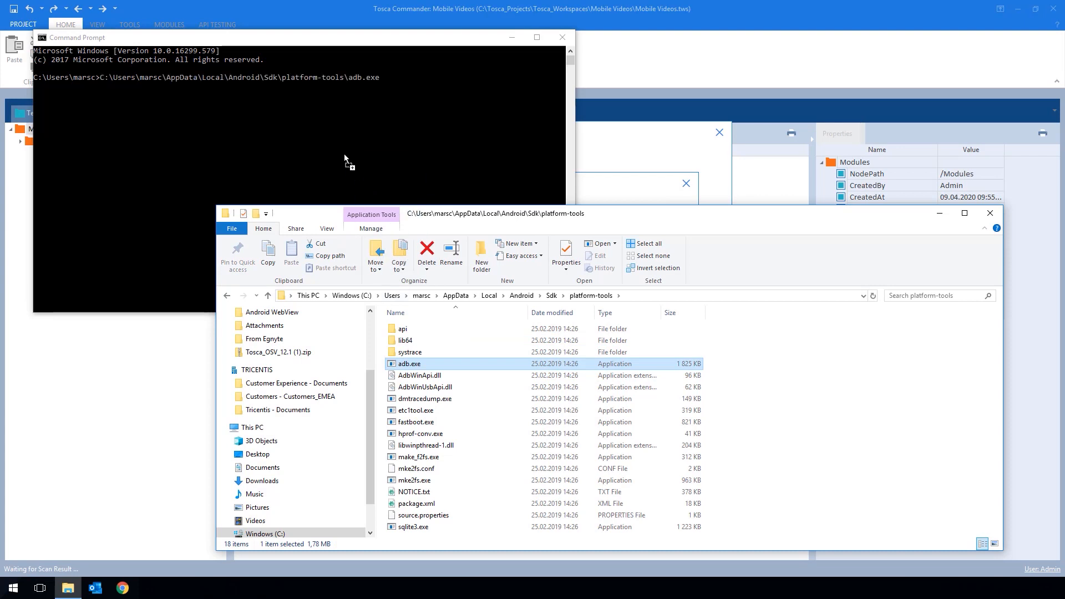
pyautogui.click(417, 104)
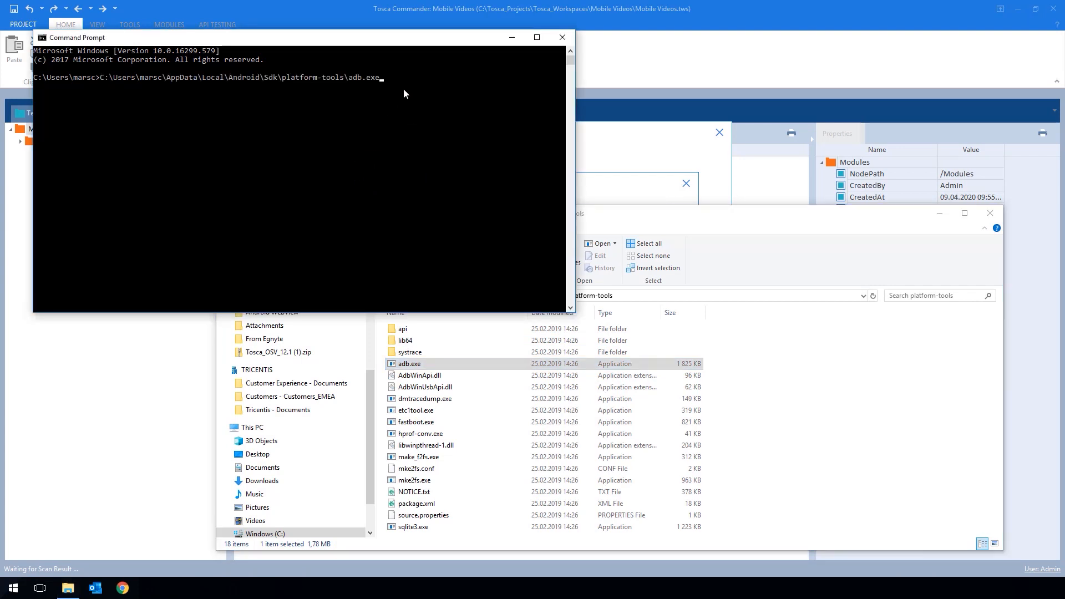
pyautogui.write('devices')
pyautogui.press('Return')
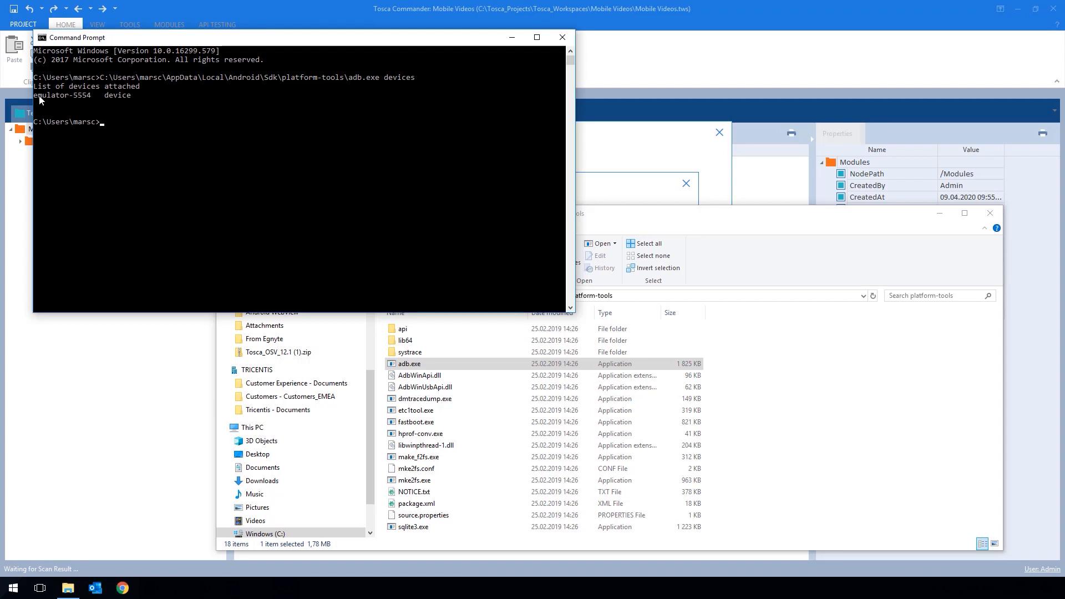
# Step: Copy emulator-5554 from the Command Prompt into the device ID in Mobile Scan, choose Android and add the device
pyautogui.moveTo(34, 97); pyautogui.dragTo(91, 97)
pyautogui.hotkey('ctrl', 'c')
pyautogui.click(509, 38)
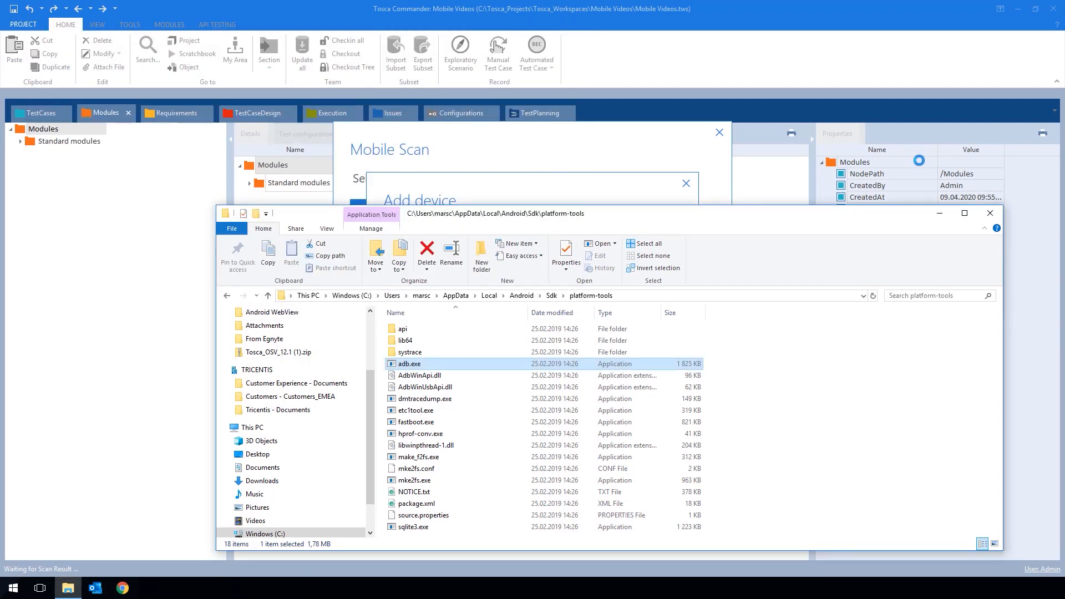
pyautogui.click(939, 213)
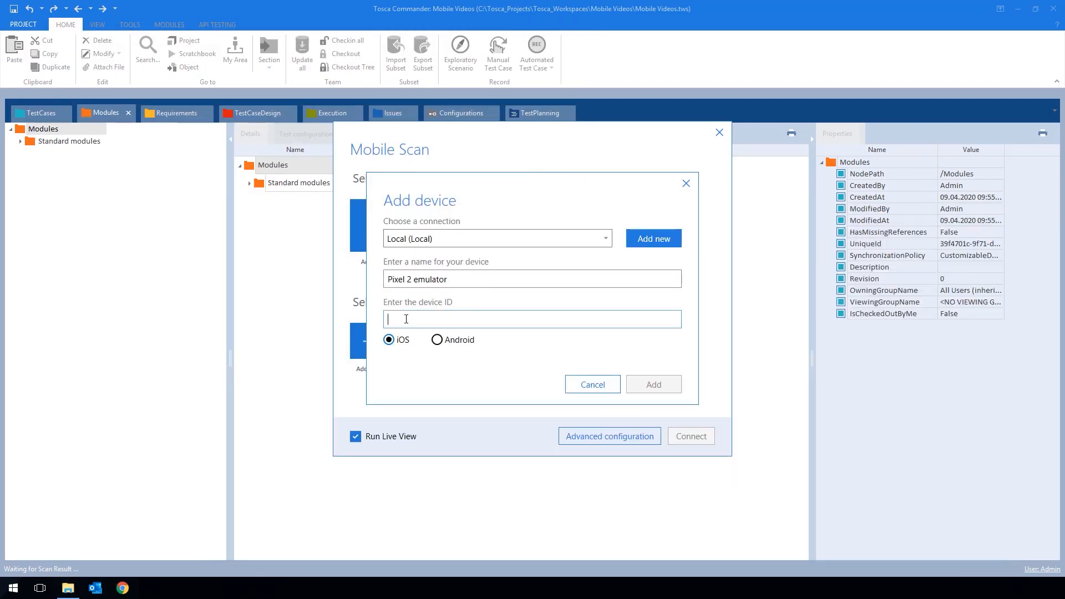
pyautogui.hotkey('ctrl', 'v')
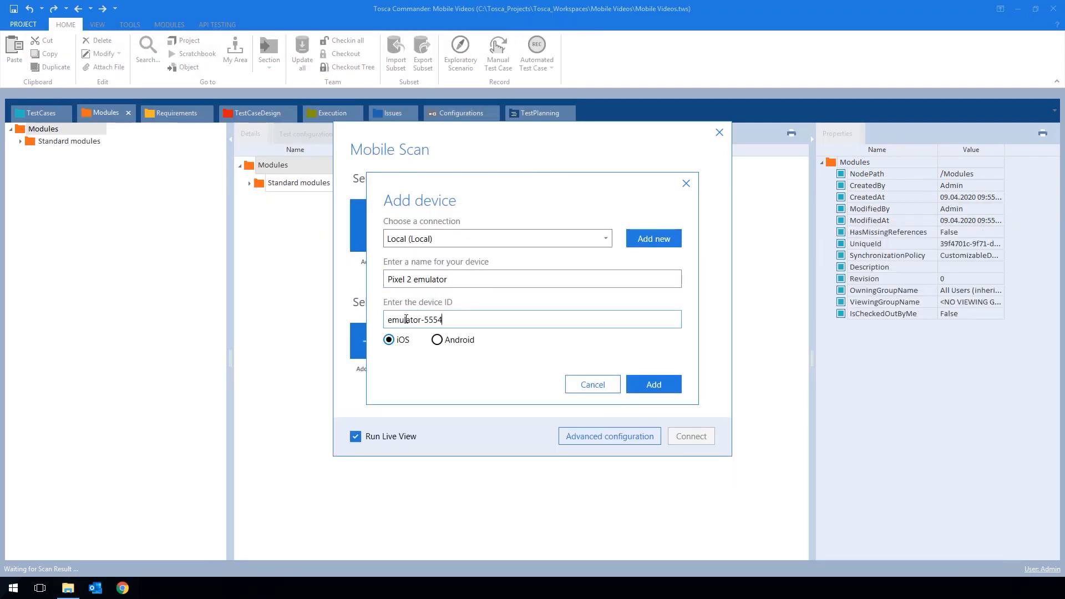
pyautogui.click(437, 339)
pyautogui.click(655, 384)
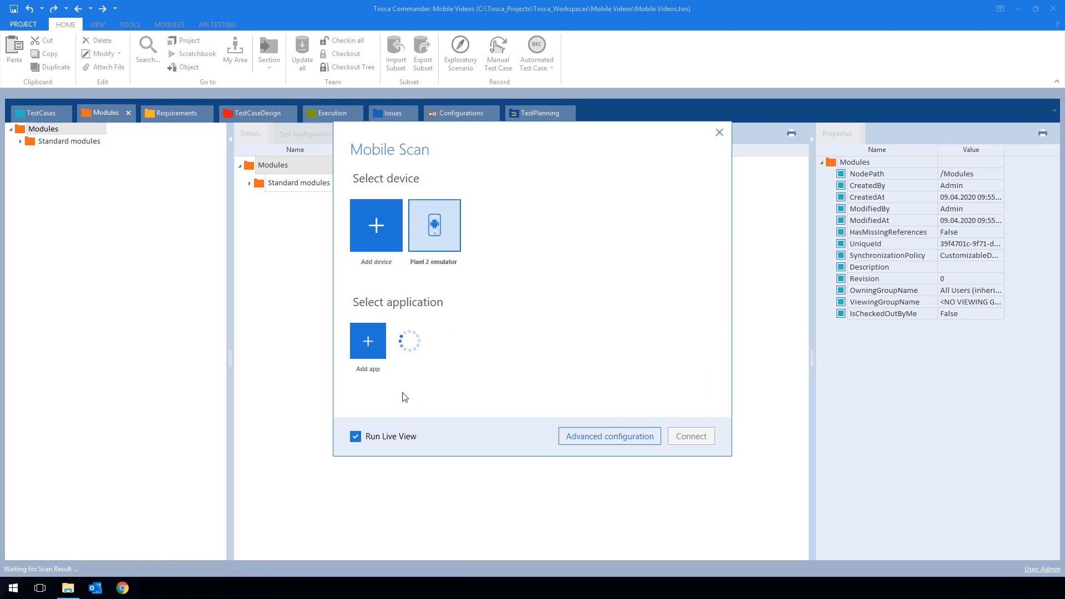
pyautogui.click(371, 356)
pyautogui.click(589, 285)
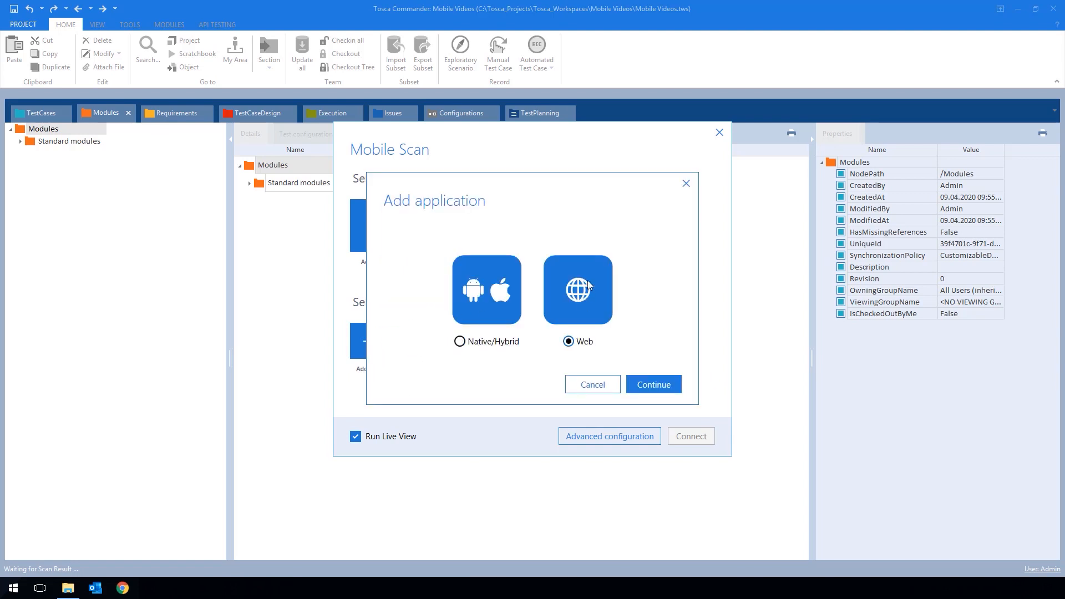
pyautogui.click(649, 391)
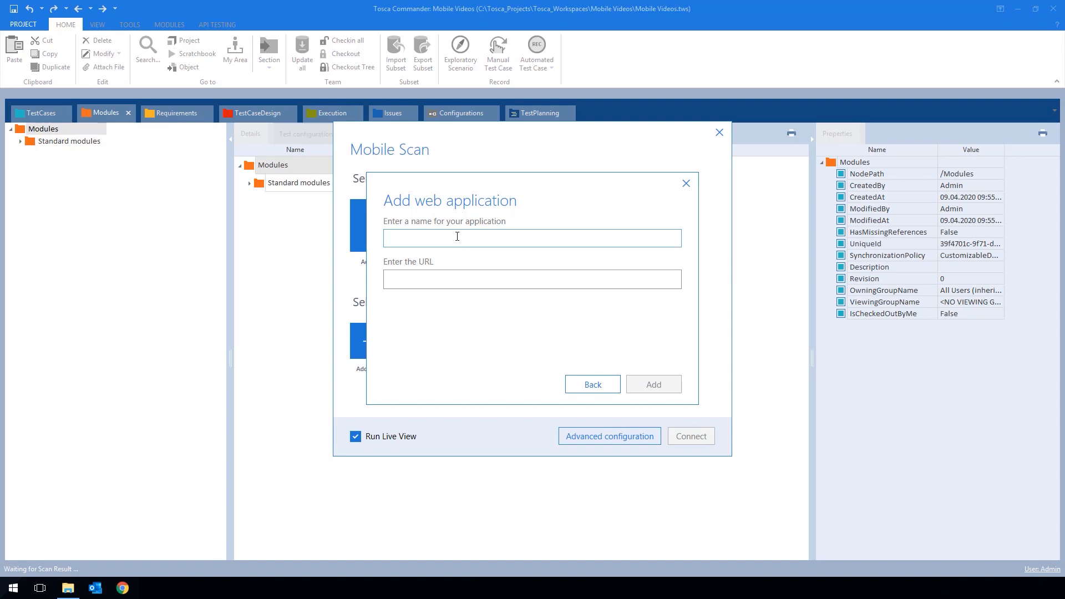
pyautogui.write('Insurance Calculator')
pyautogui.click(468, 276)
pyautogui.write('http://samp')
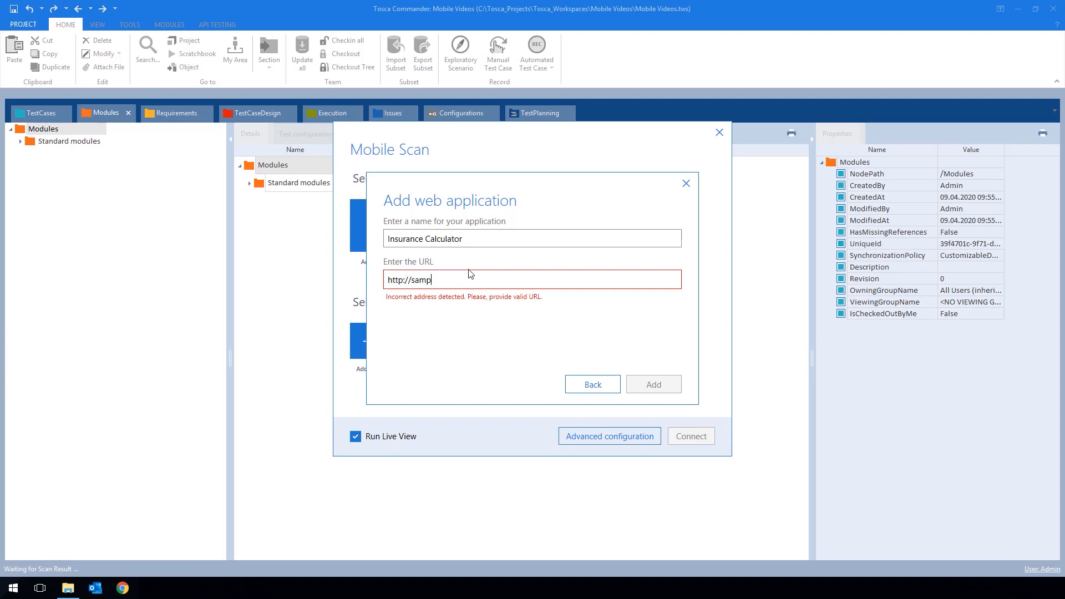
pyautogui.write('leapp.trice')
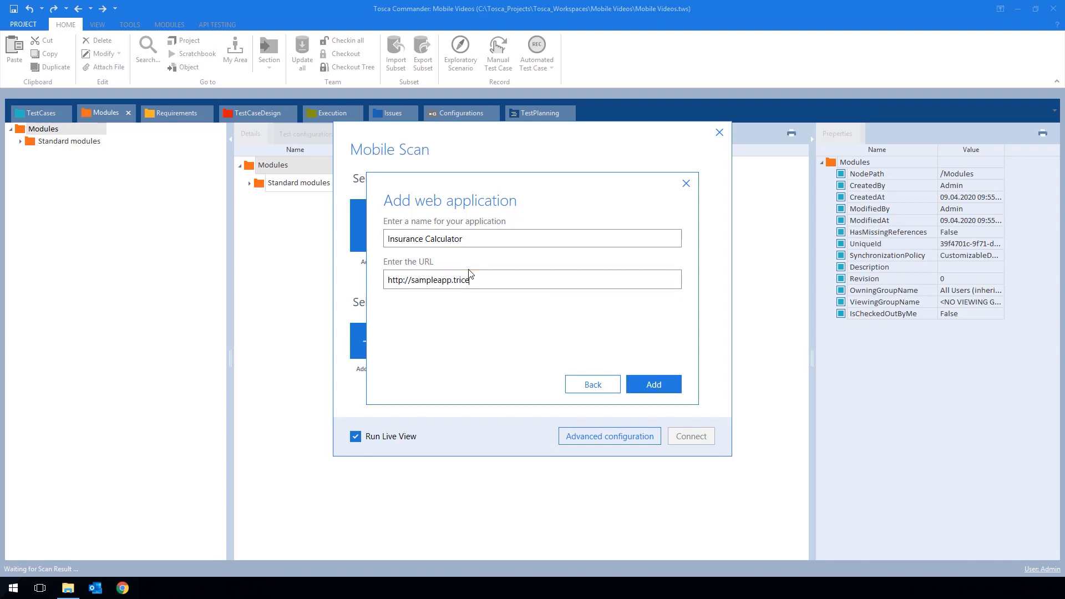
pyautogui.write('ntis.com')
pyautogui.click(663, 382)
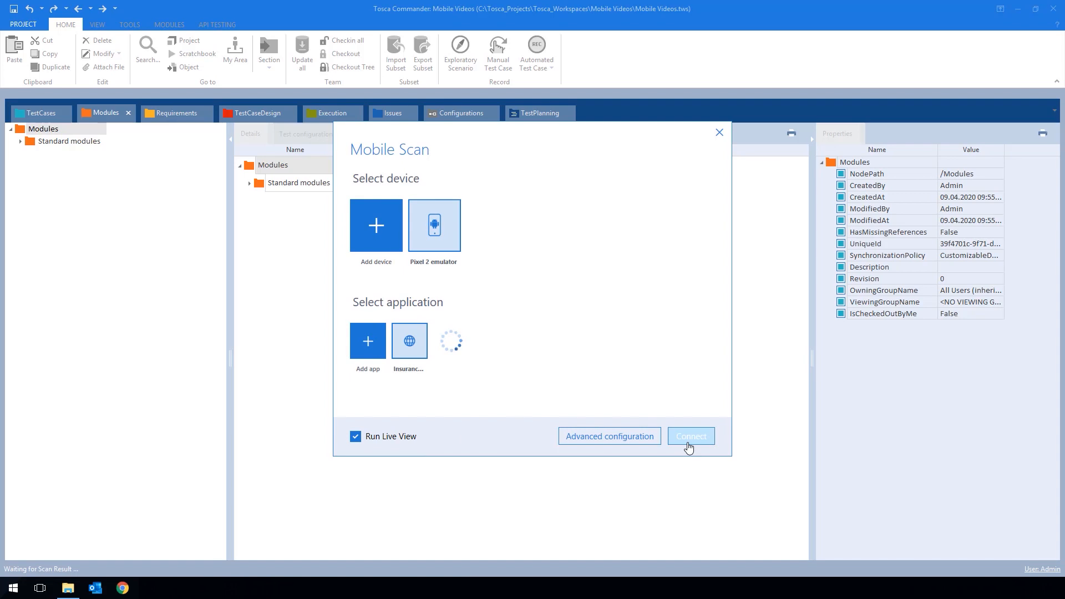
# Step: Connect to the Insurance Calculator on the Pixel 2 emulator and scan its start page, keeping the scan windows clear of the device
pyautogui.click(687, 439)
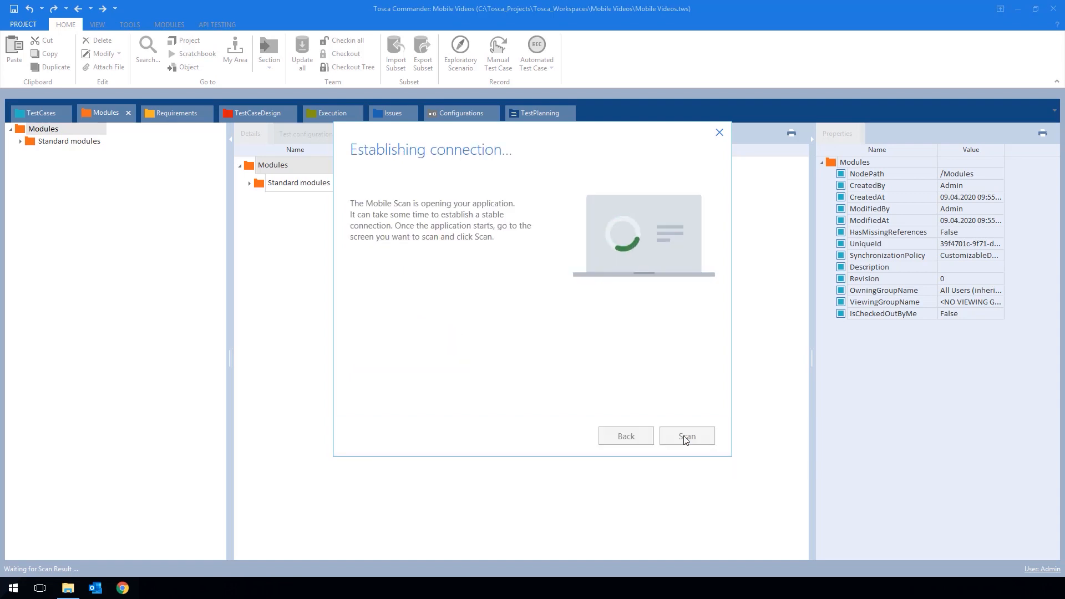
pyautogui.click(1017, 9)
pyautogui.moveTo(532, 134); pyautogui.dragTo(823, 97)
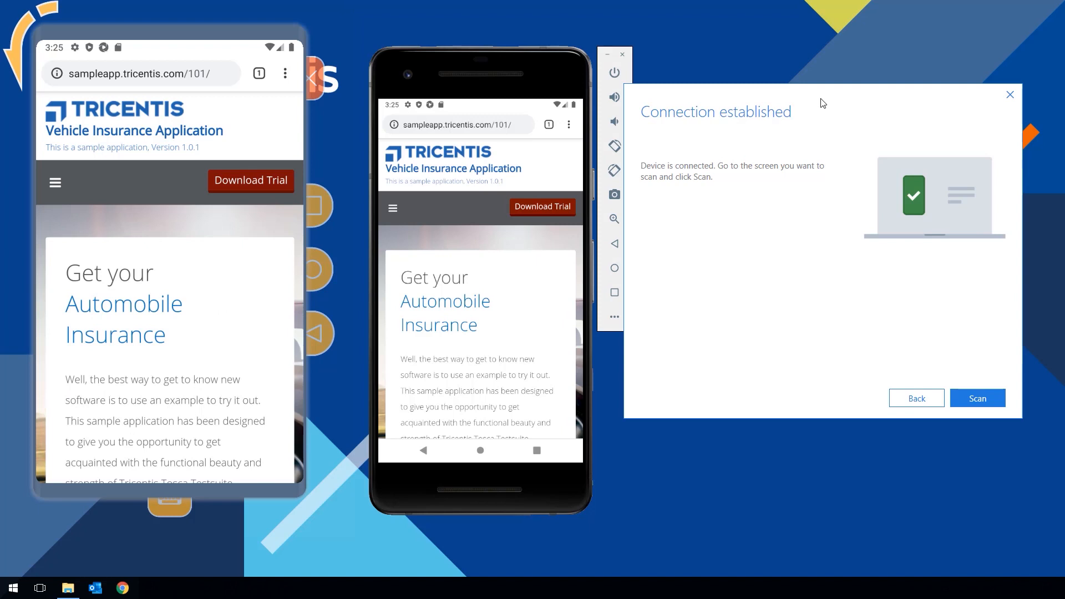
pyautogui.click(998, 406)
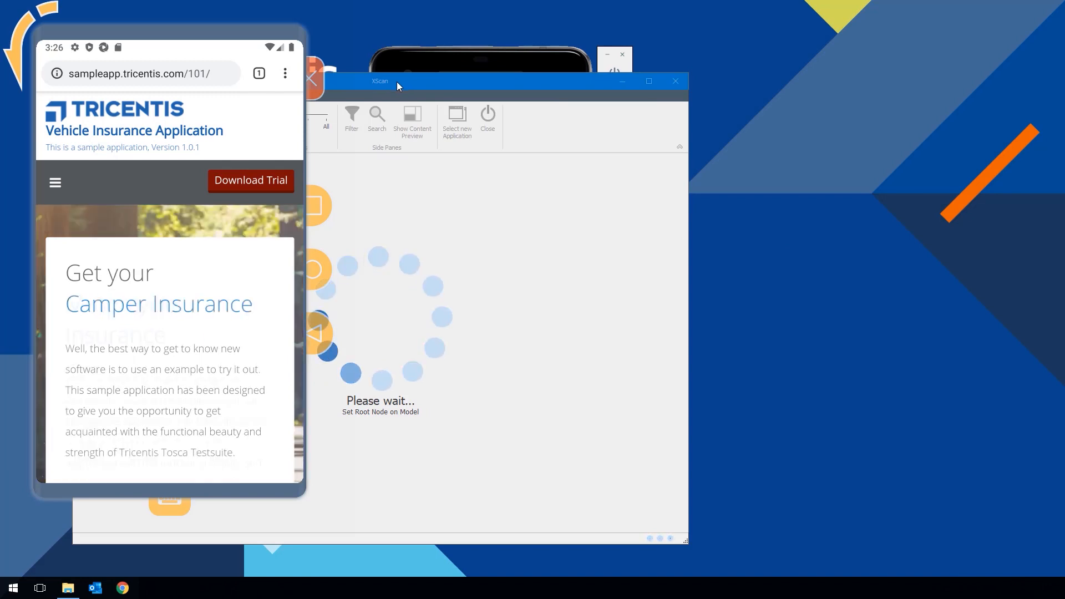
pyautogui.moveTo(397, 81); pyautogui.dragTo(766, 56)
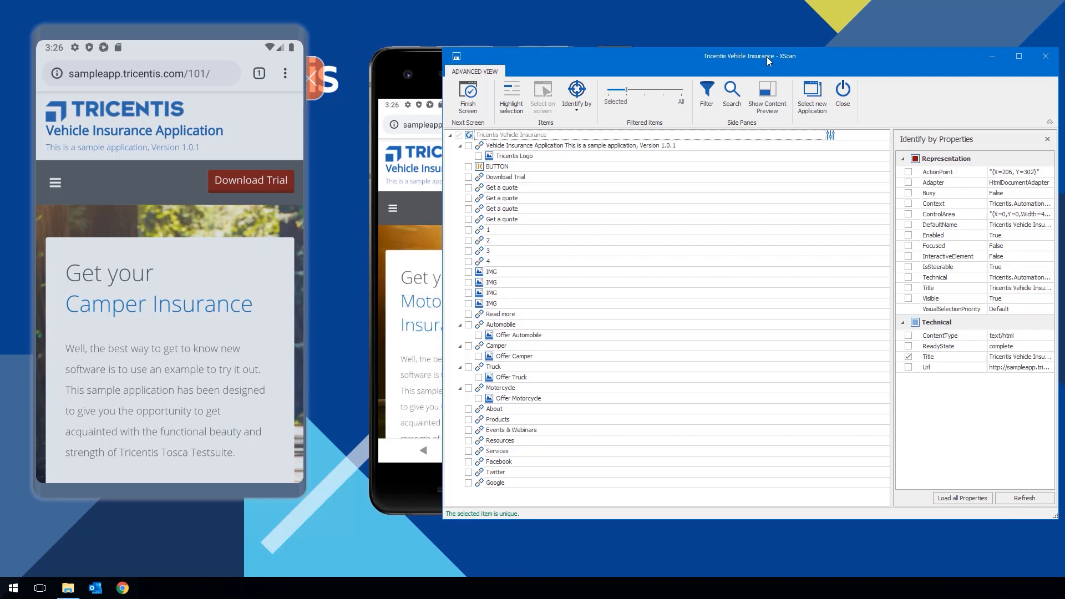
# Step: Highlight the Tricentis Logo element on the device view and include it in the module
pyautogui.click(526, 112)
pyautogui.click(490, 157)
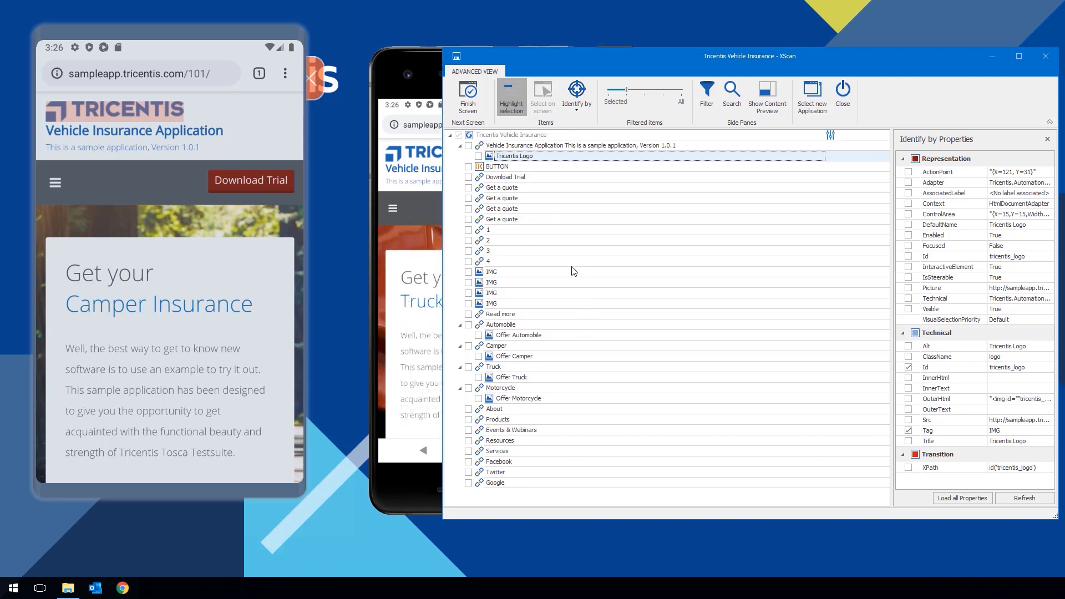
pyautogui.click(479, 157)
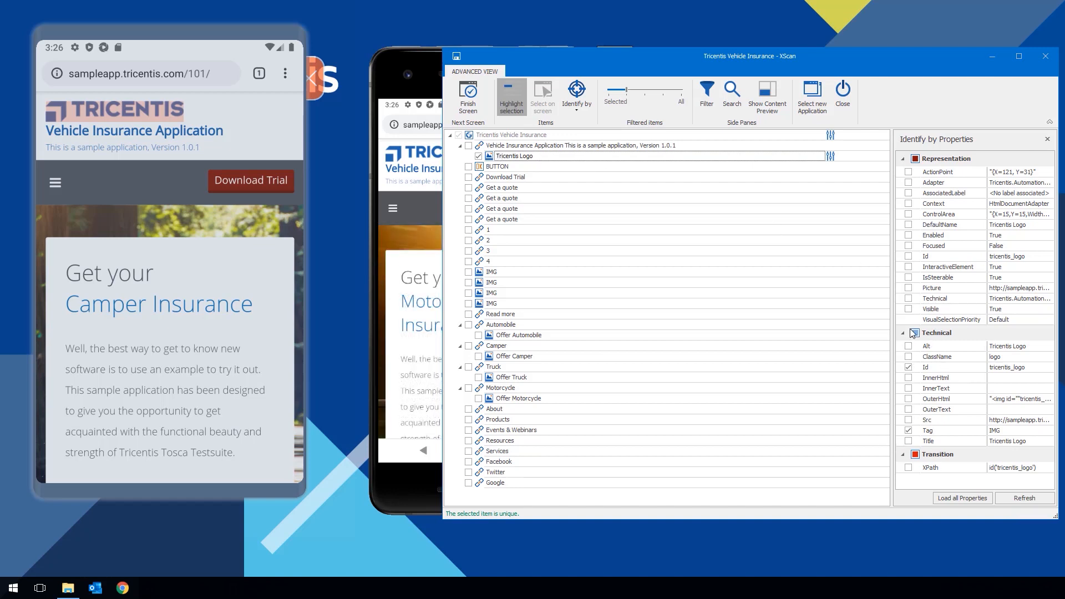
# Step: Finish the screen to save the module, and show the Tricentis Vehicle Insurance module's details in Tosca Commander
pyautogui.click(469, 106)
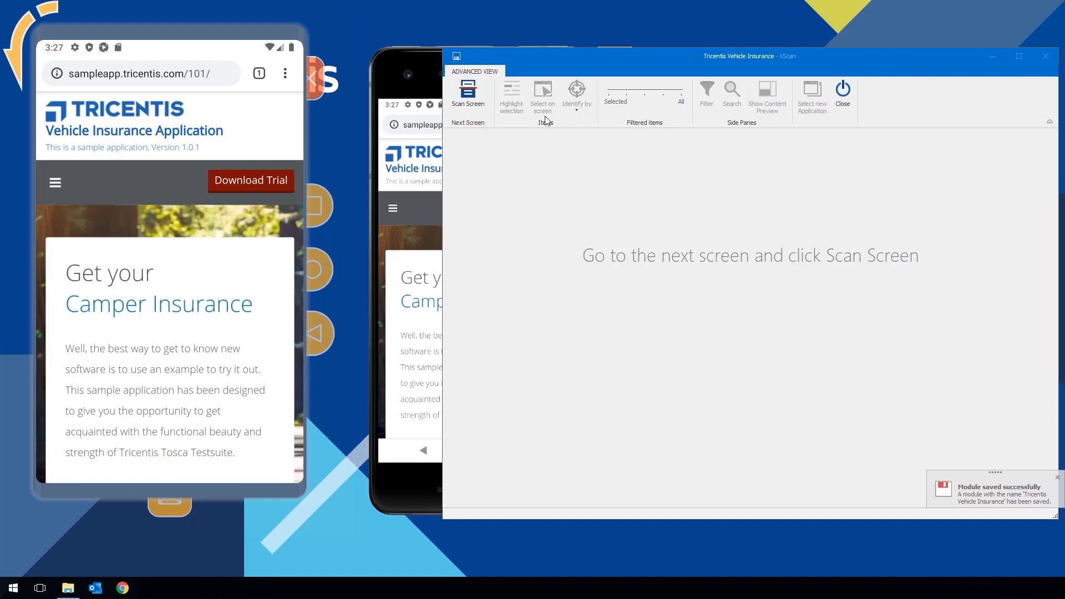
pyautogui.click(1040, 63)
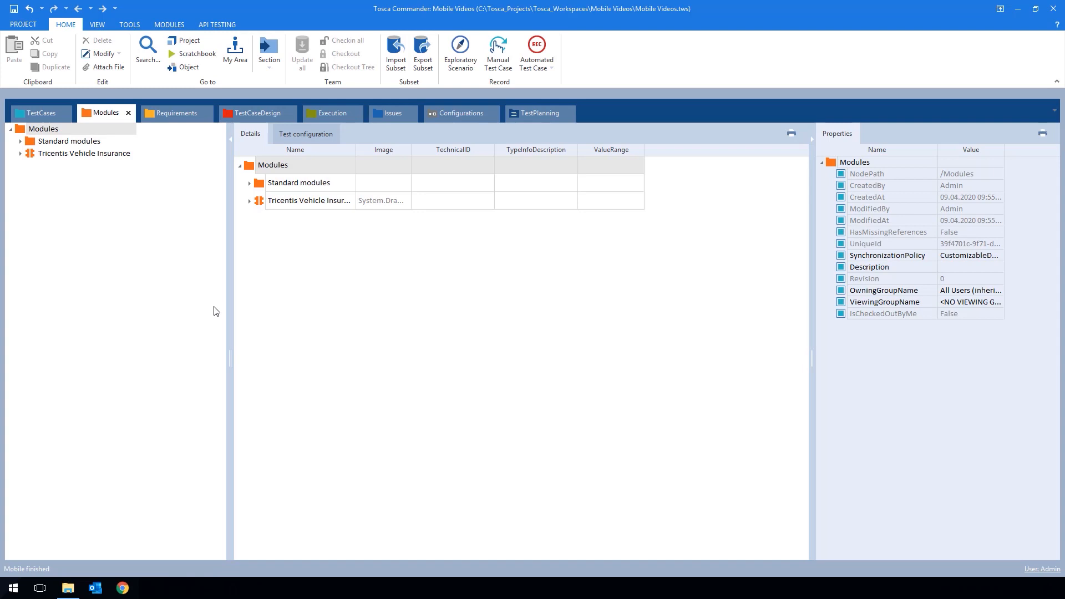
pyautogui.click(114, 153)
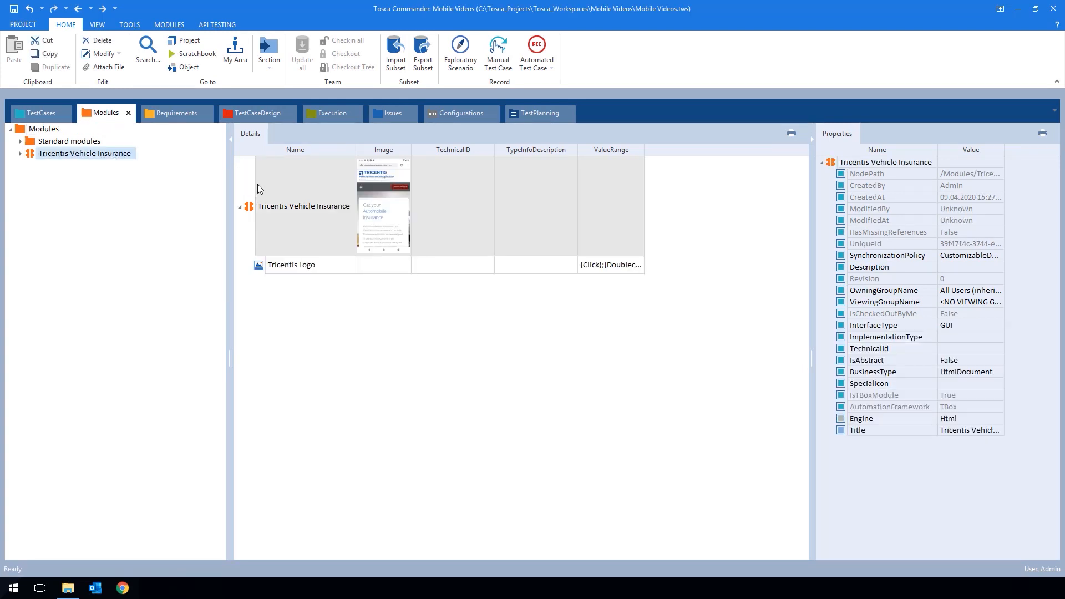